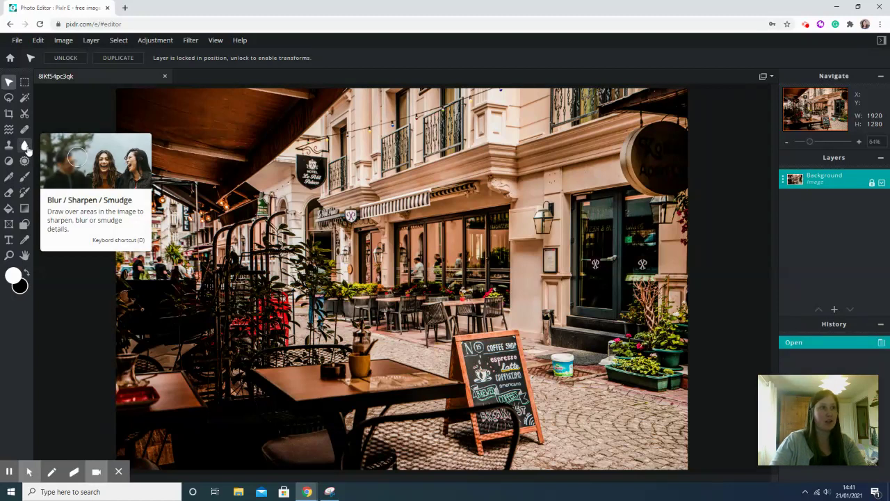
# Activate the Blur / Sharpen / Smudge tool in Blur mode and look through its brush presets.
pyautogui.click(28, 150)
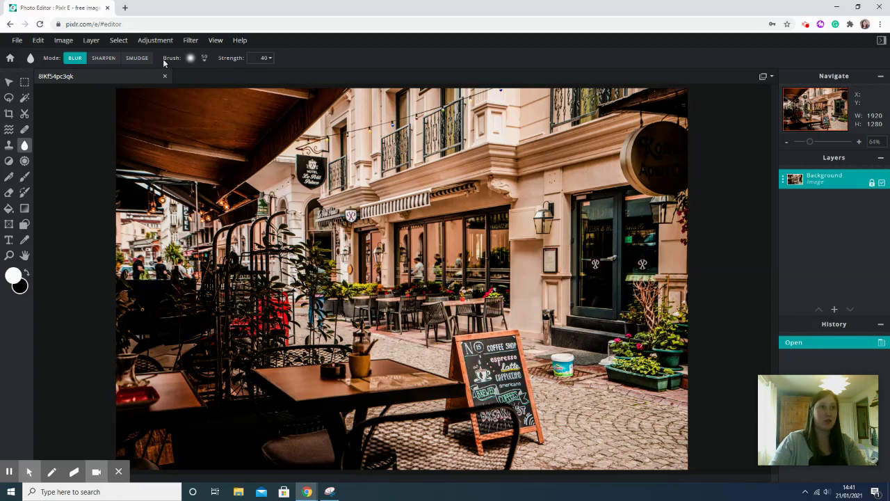
pyautogui.click(189, 61)
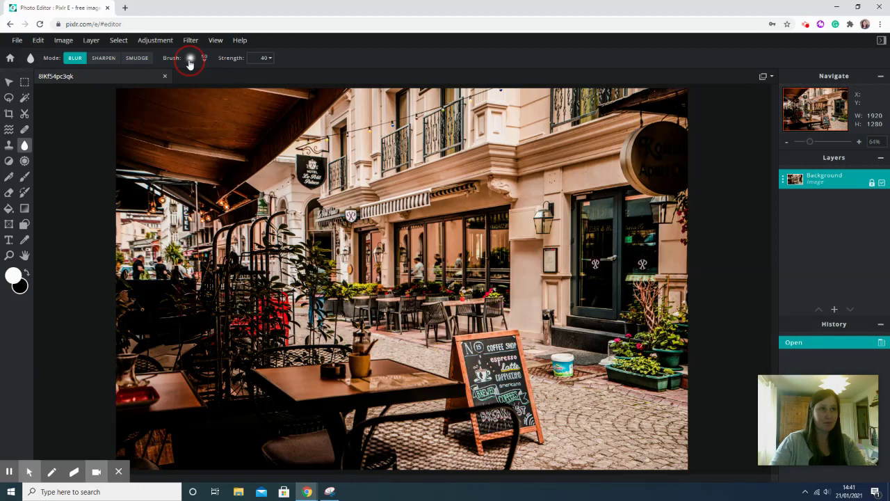
pyautogui.click(189, 61)
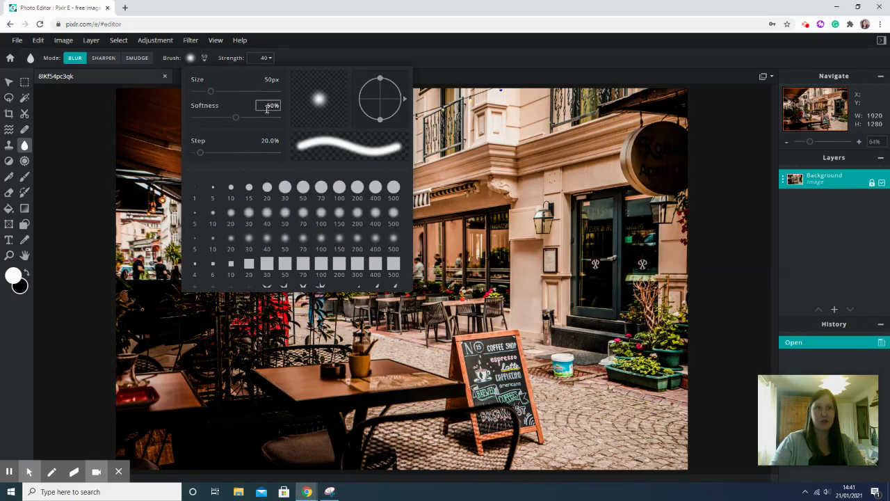
pyautogui.scroll(-2, 267, 268)
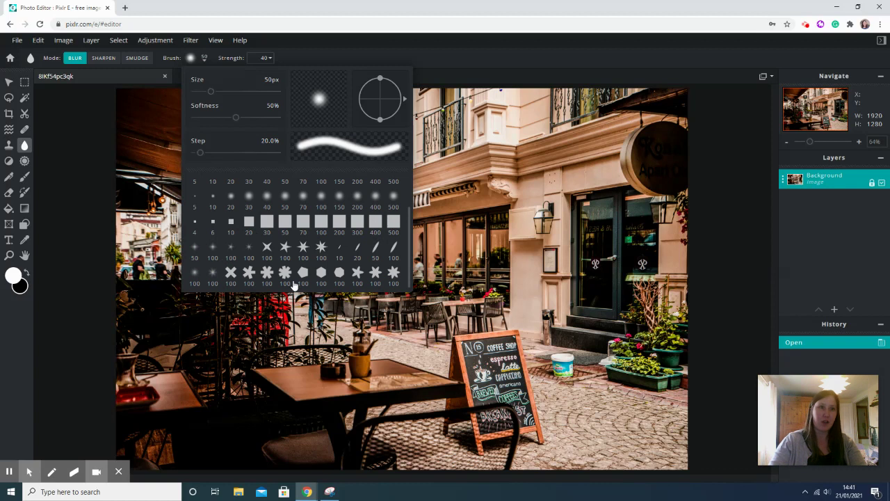
pyautogui.scroll(2, 318, 254)
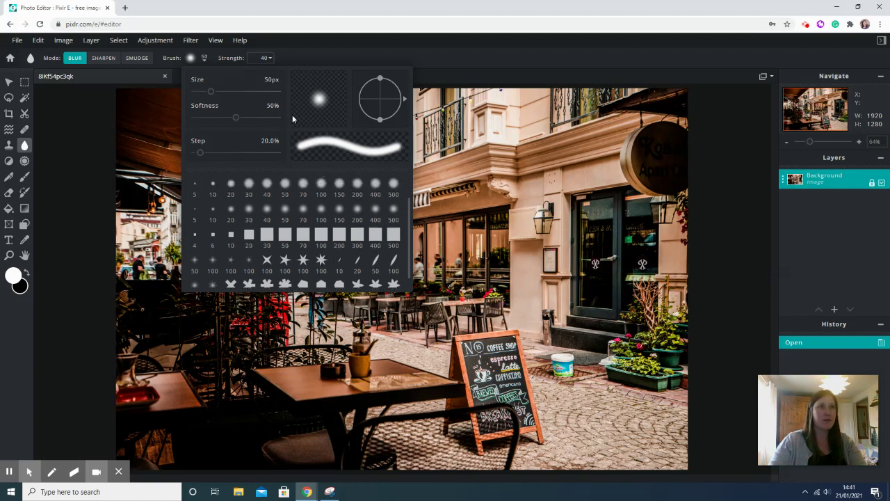
# Set the blur strength to 50 and the brush size to 270 px.
pyautogui.click(266, 59)
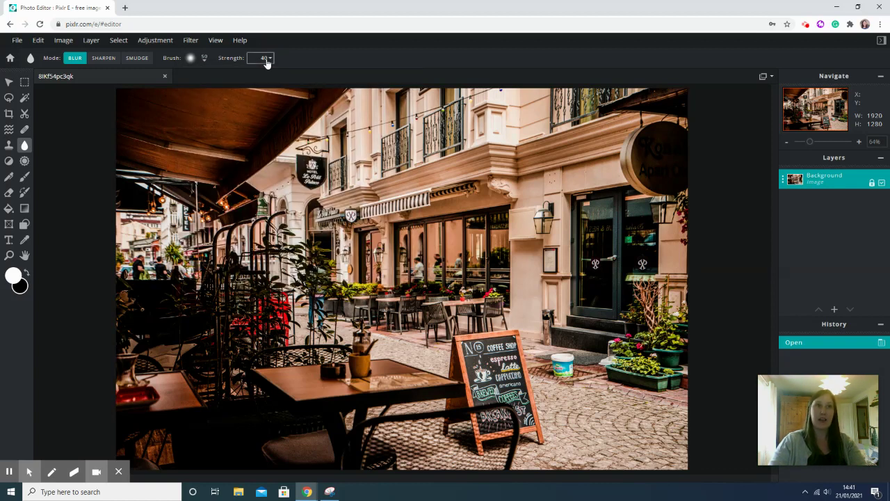
pyautogui.click(269, 58)
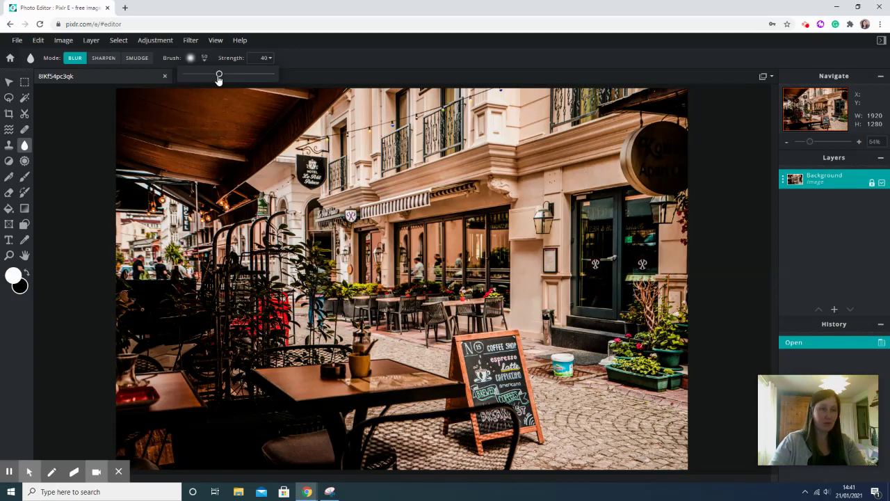
pyautogui.moveTo(219, 78); pyautogui.dragTo(228, 77)
pyautogui.click(191, 60)
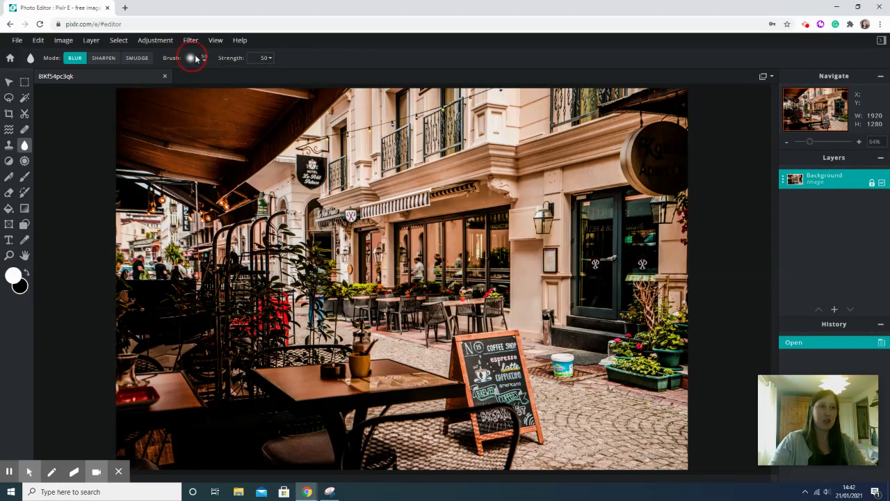
pyautogui.click(193, 57)
pyautogui.moveTo(212, 95); pyautogui.dragTo(238, 97)
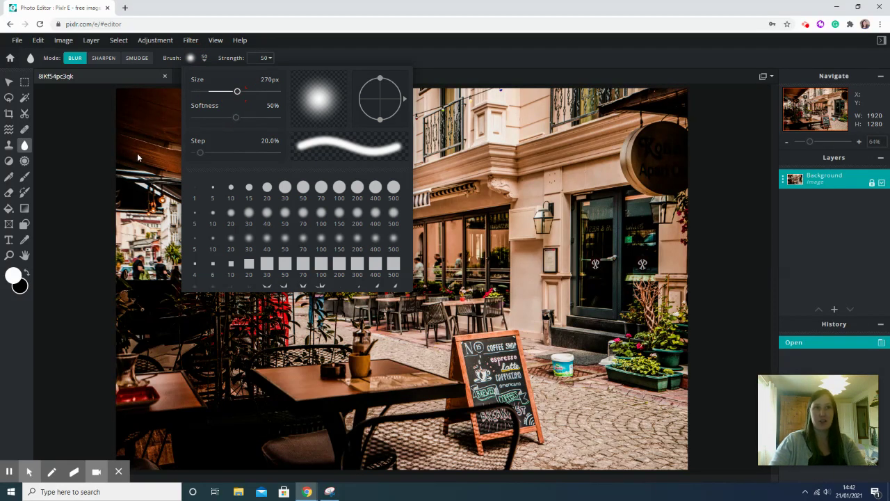
pyautogui.click(73, 148)
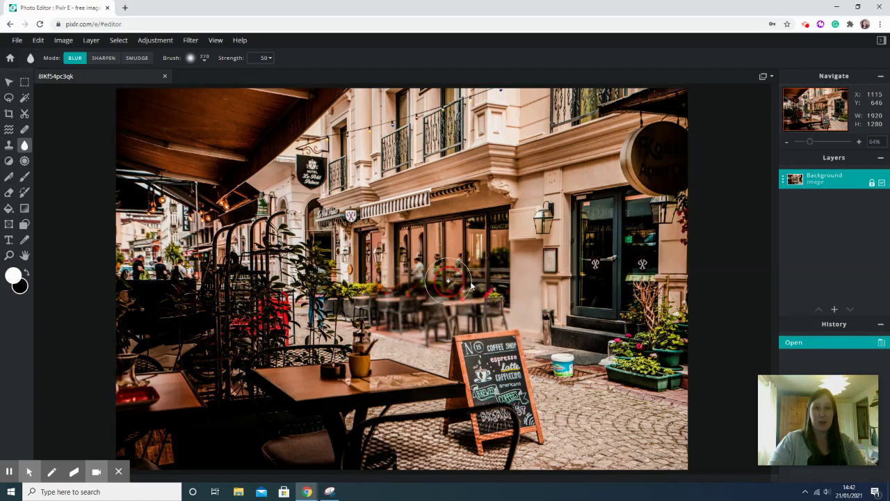
# Try blurring the outdoor tables and chairs in front of the café windows, and undo the stroke.
pyautogui.moveTo(513, 281); pyautogui.dragTo(516, 281)
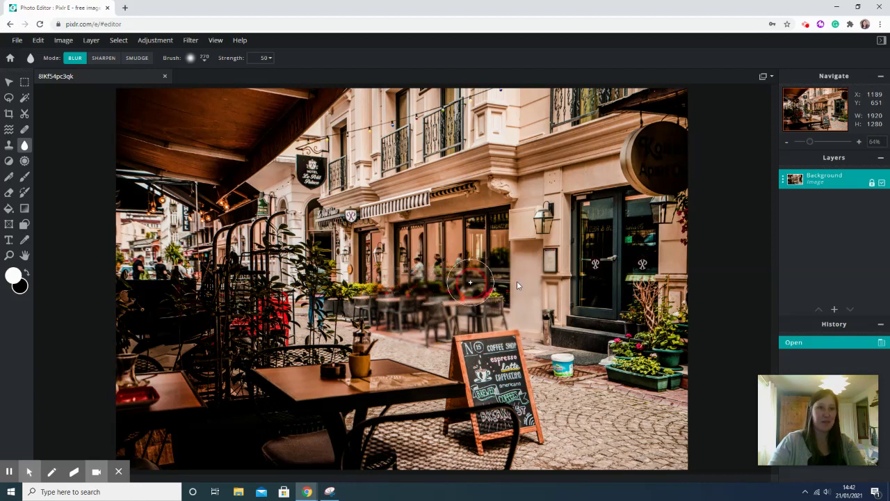
pyautogui.click(603, 300)
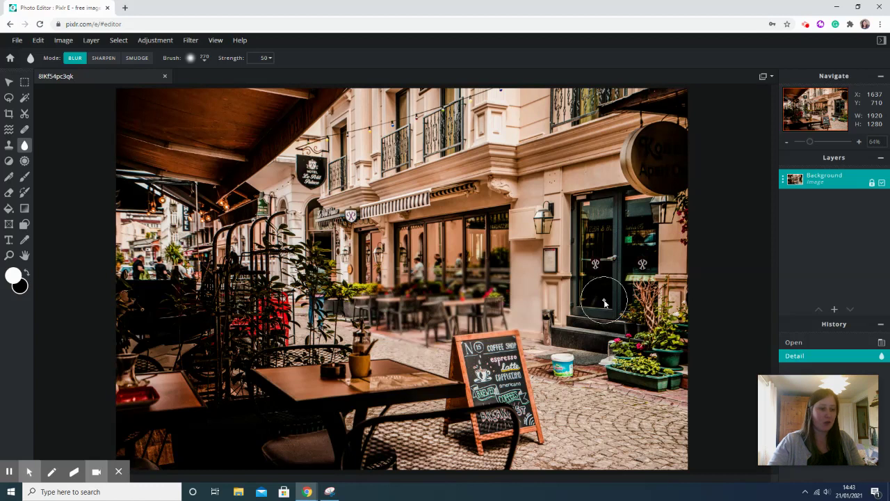
pyautogui.hotkey('ctrl', 'z')
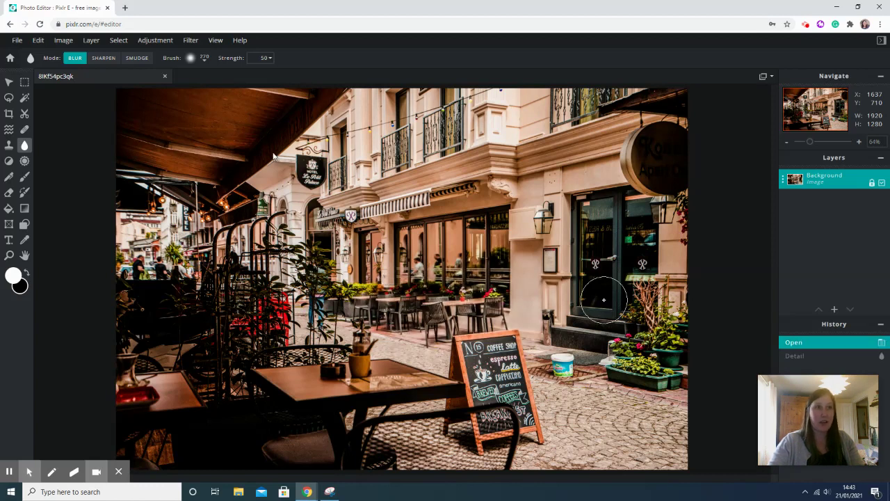
# Raise the blur strength to 100, test it on the outdoor café tables, and undo the stroke.
pyautogui.click(271, 58)
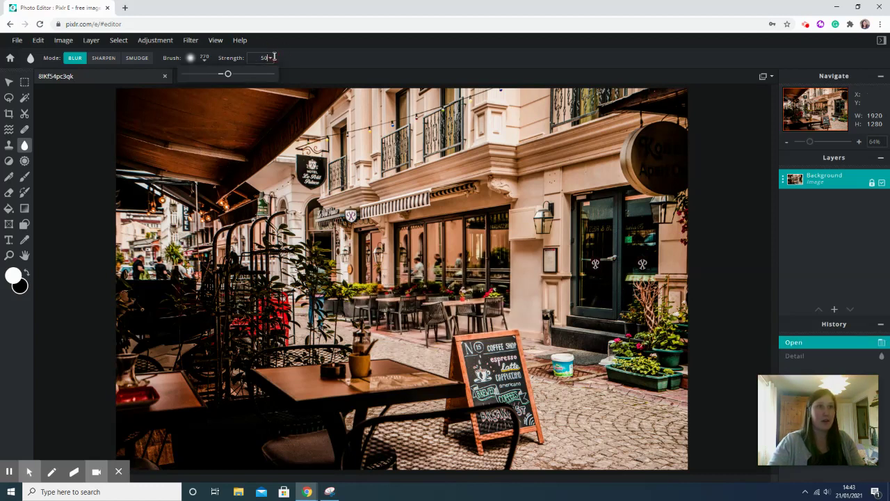
pyautogui.moveTo(263, 83); pyautogui.dragTo(271, 73)
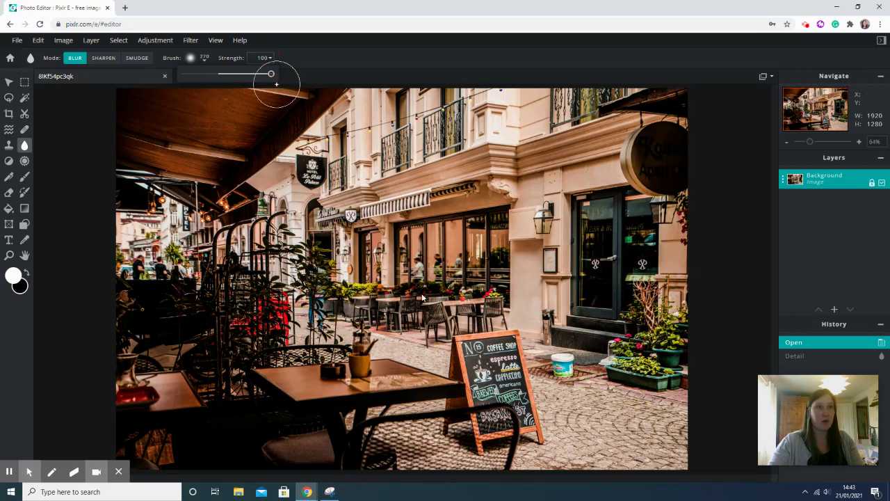
pyautogui.moveTo(408, 308)
pyautogui.mouseDown()
pyautogui.moveTo(567, 303)
pyautogui.moveTo(496, 303)
pyautogui.moveTo(454, 280)
pyautogui.moveTo(463, 271)
pyautogui.mouseUp()
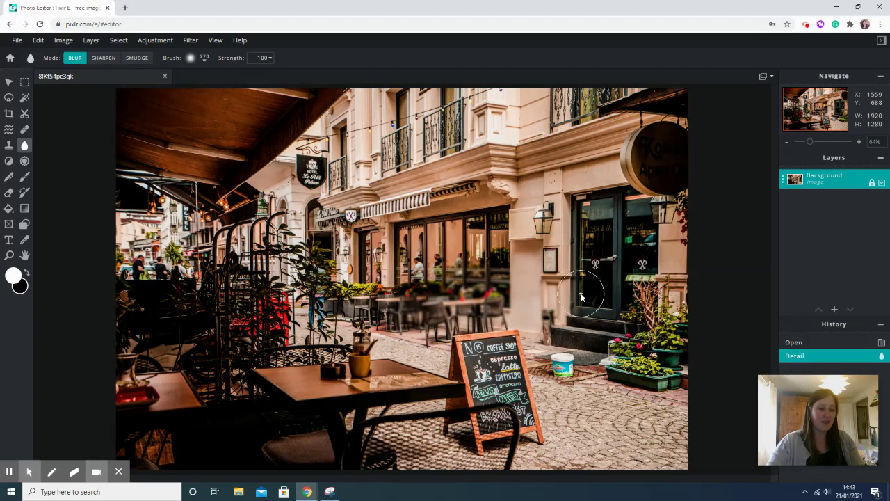
pyautogui.hotkey('ctrl', 'z')
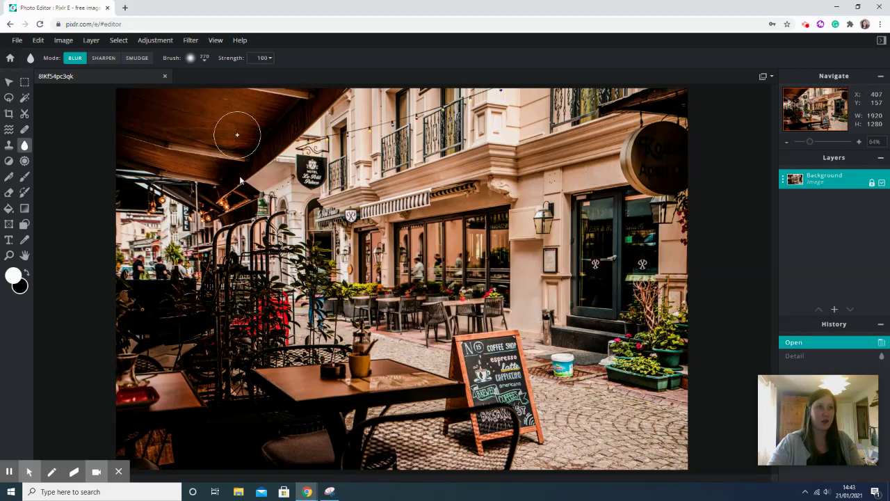
# Choose the last flower-shaped brush preset and set its size to 500 px and its softness to 44%.
pyautogui.click(193, 63)
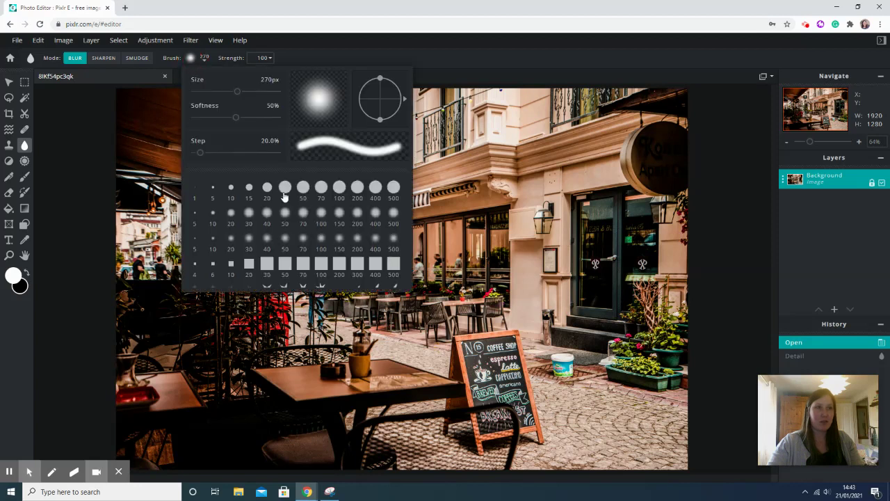
pyautogui.scroll(-1, 306, 245)
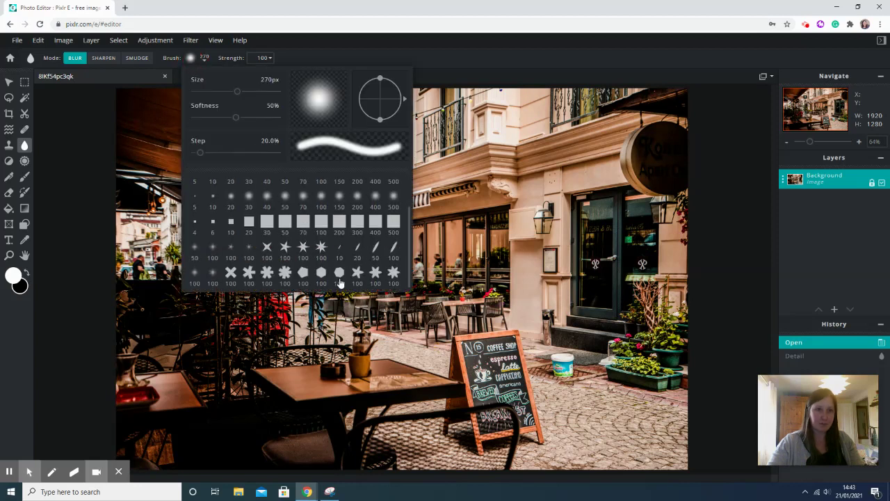
pyautogui.click(393, 277)
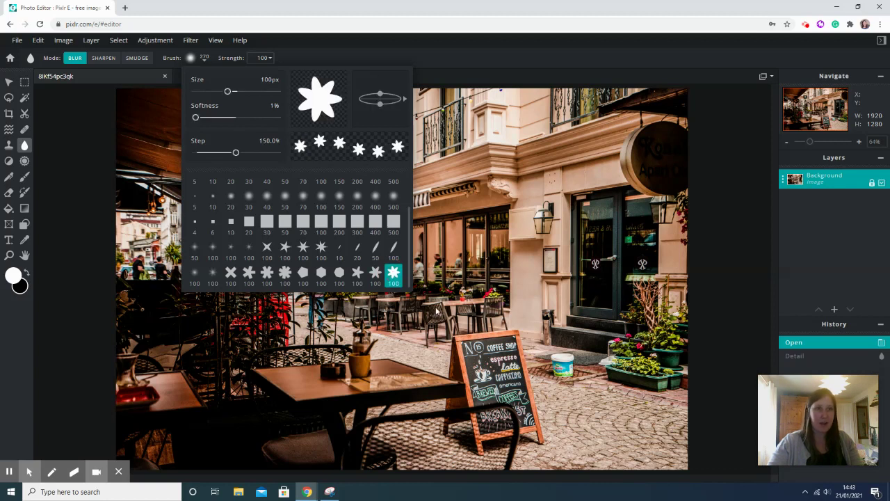
pyautogui.moveTo(228, 92); pyautogui.dragTo(250, 92)
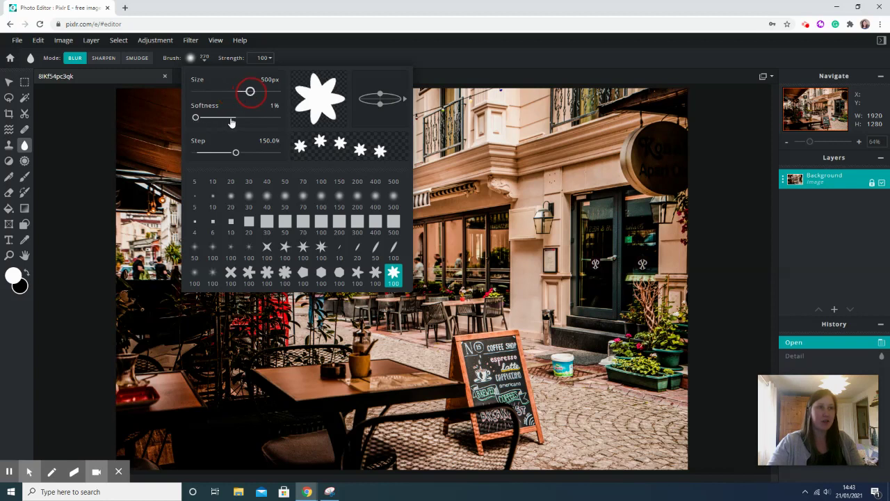
pyautogui.click(231, 118)
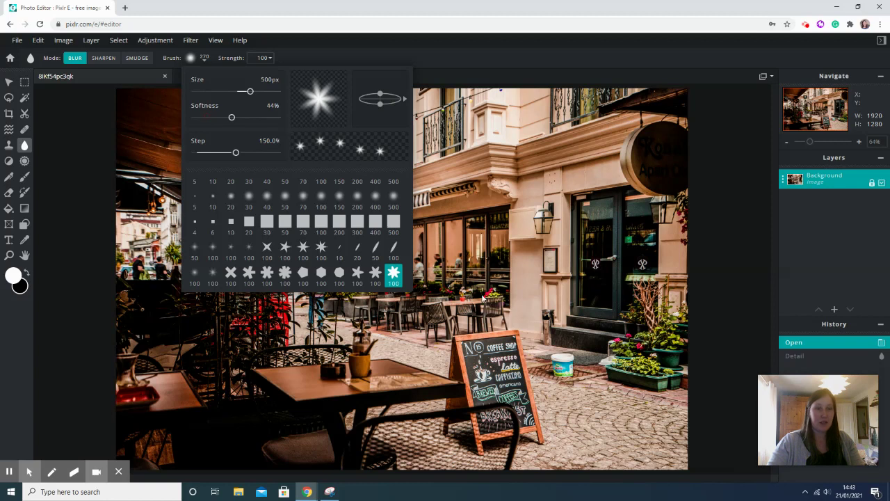
pyautogui.click(484, 298)
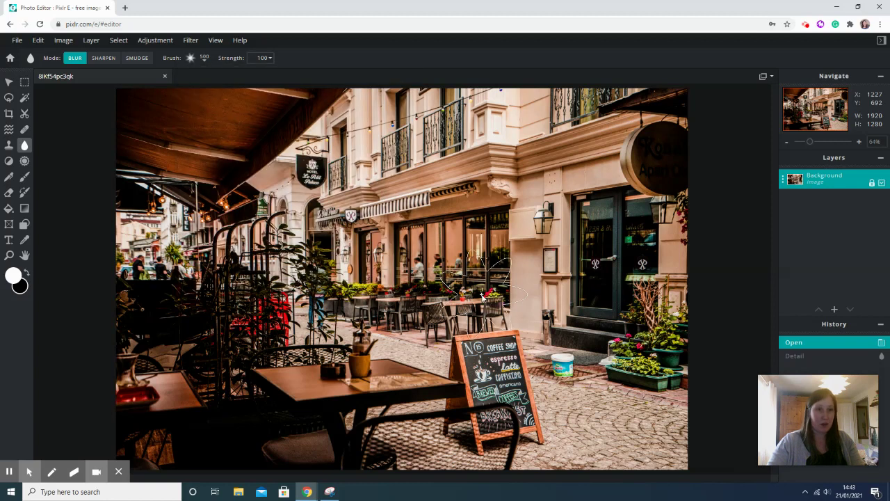
# Apply repeated flower-shaped blur dabs at one spot over the plants and tables below the café windows.
pyautogui.click(423, 294)
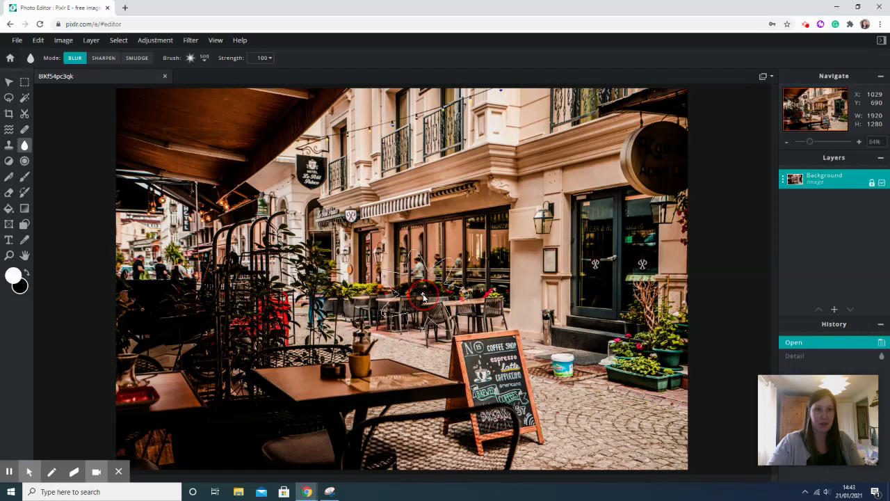
pyautogui.click(423, 296)
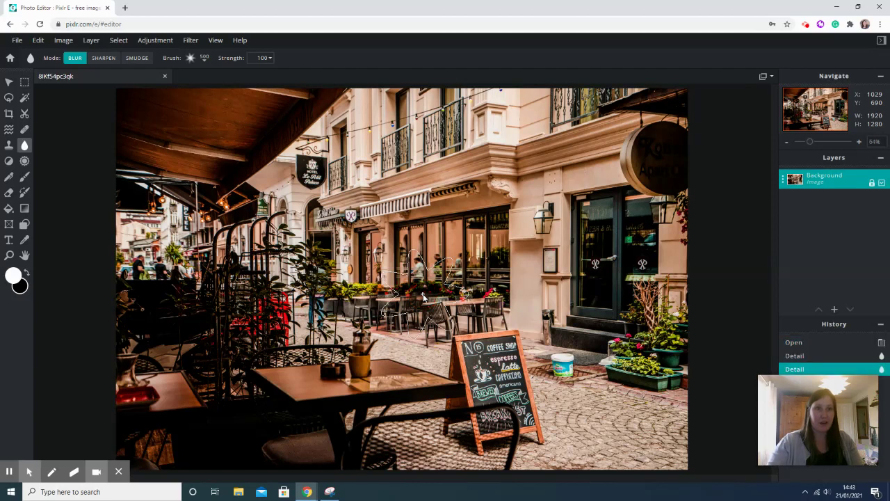
pyautogui.click(422, 296)
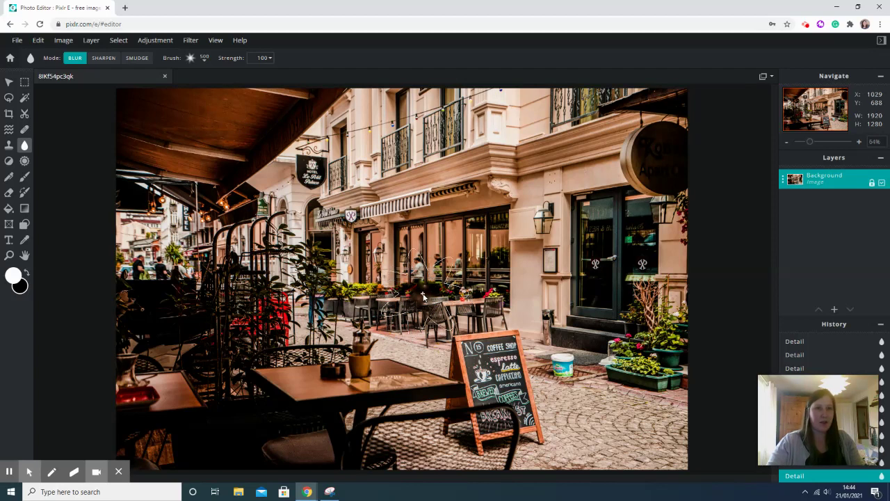
# Undo the series of flower-shaped blur dabs one after another.
pyautogui.hotkey('ctrl', 'z')
pyautogui.hotkey('ctrl', 'z')
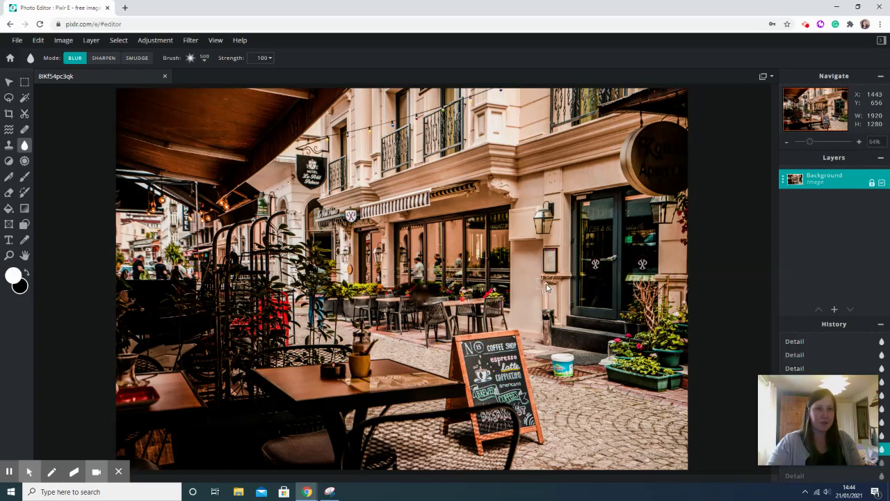
pyautogui.hotkey('ctrl', 'z')
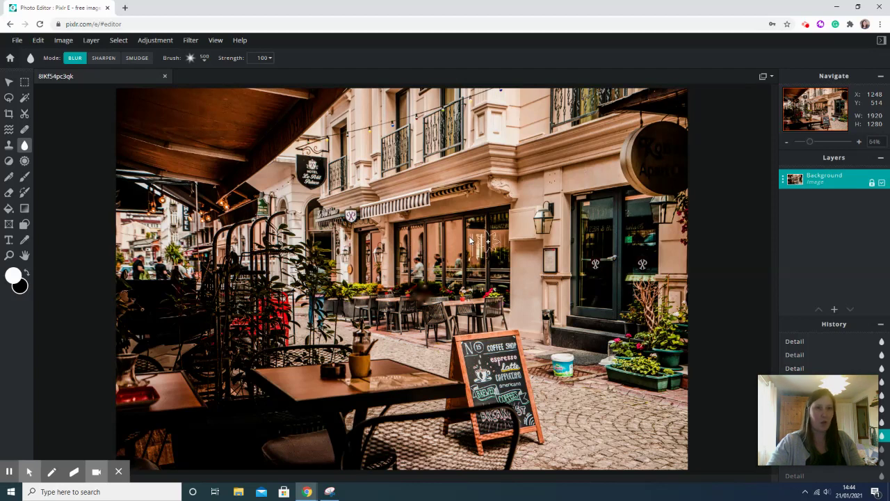
pyautogui.hotkey('ctrl', 'z')
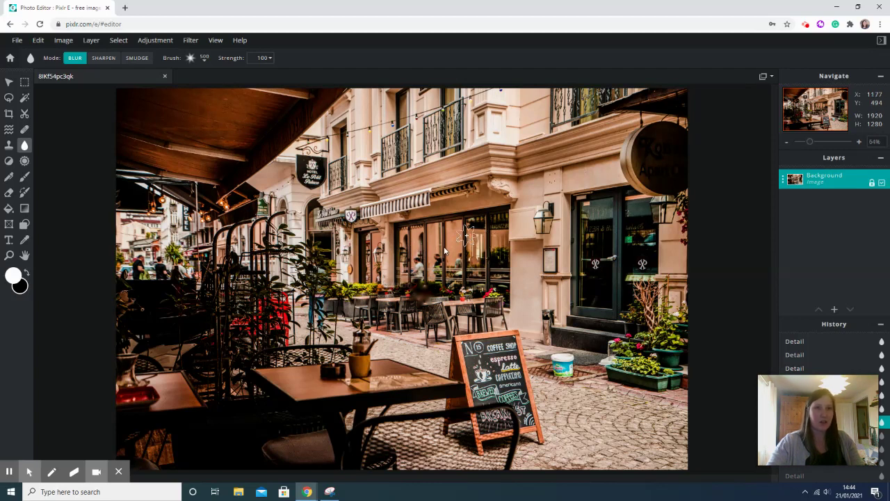
pyautogui.hotkey('ctrl', 'z')
pyautogui.hotkey('ctrl', 'z')
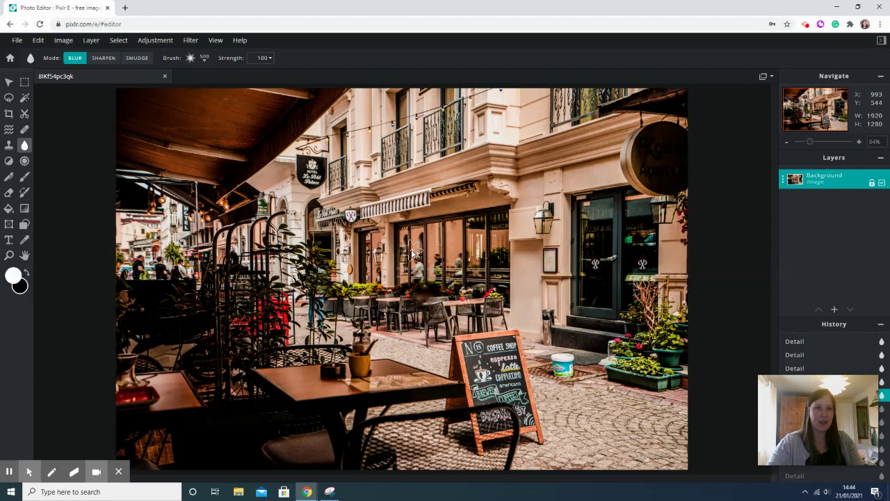
pyautogui.hotkey('ctrl', 'z')
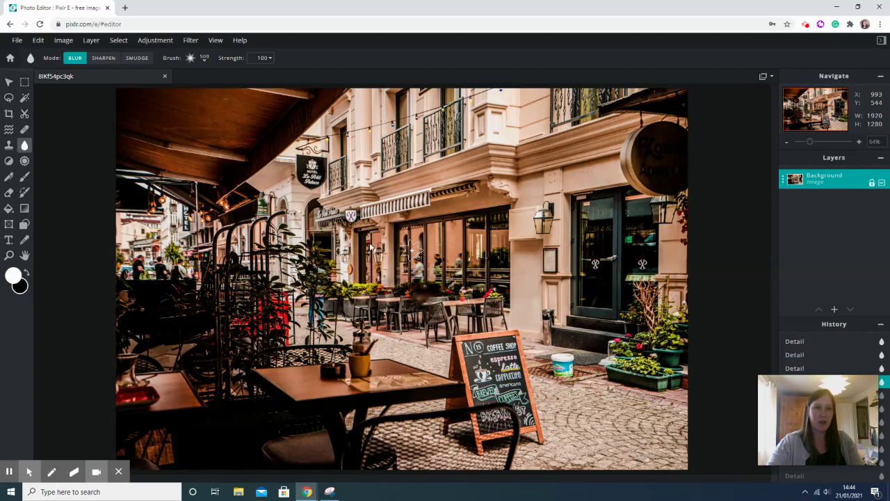
pyautogui.hotkey('ctrl', 'z')
pyautogui.hotkey('ctrl', 'z')
pyautogui.hotkey('ctrl', 'z')
pyautogui.hotkey('ctrl', 'z')
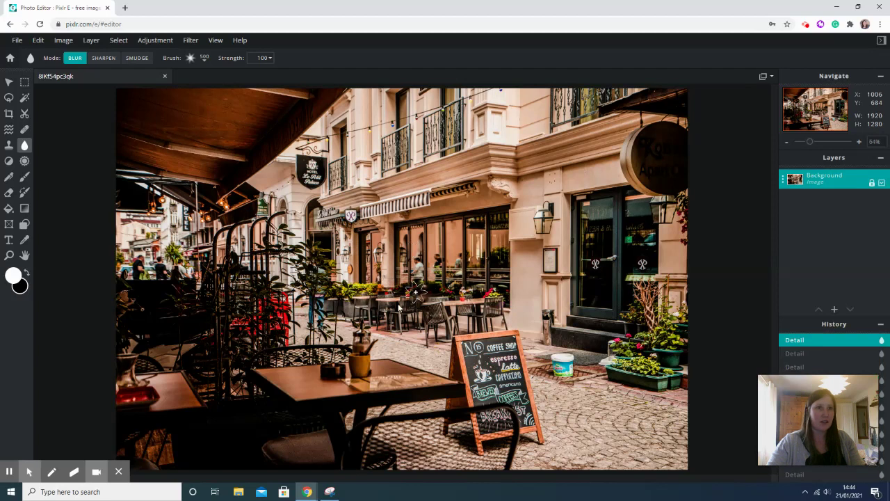
# Switch the detail tool to Sharpen mode and choose the hard round 30 px brush preset.
pyautogui.click(101, 59)
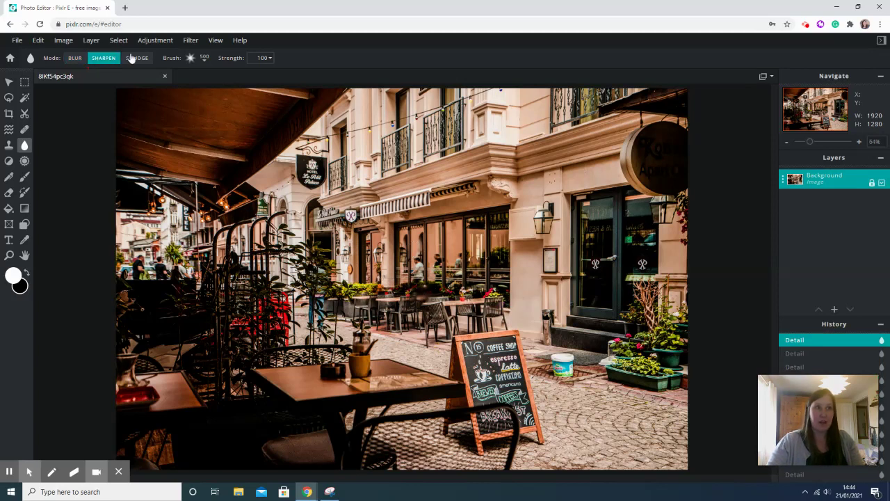
pyautogui.click(194, 60)
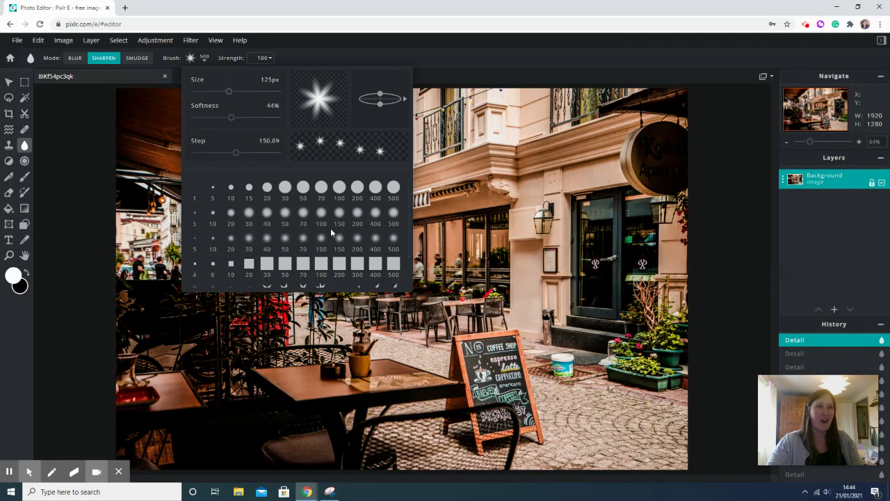
pyautogui.scroll(-1, 285, 210)
pyautogui.scroll(1, 285, 210)
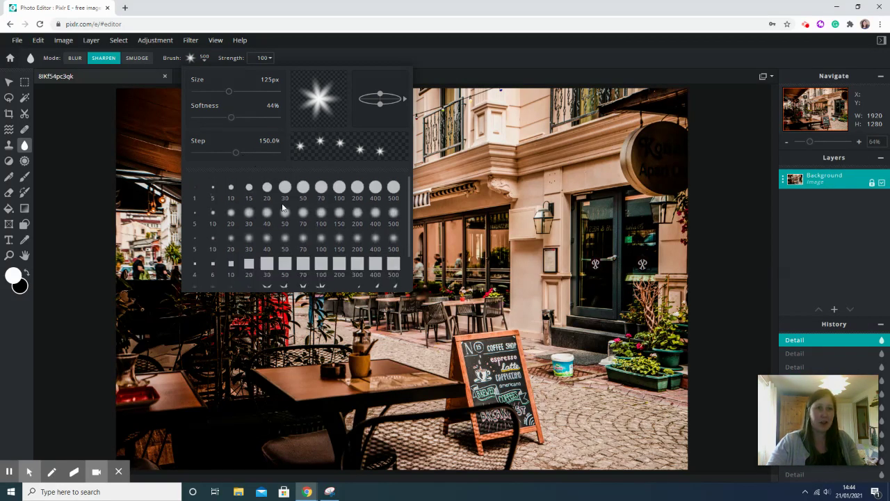
pyautogui.click(283, 190)
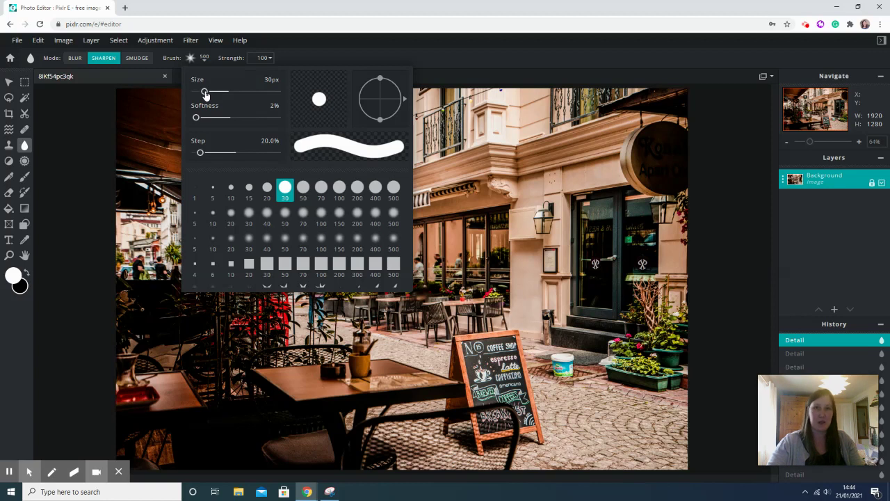
# Try a brush size of 190 px with 0% softness, and return to the hard round 30 px preset.
pyautogui.moveTo(204, 93); pyautogui.dragTo(227, 91)
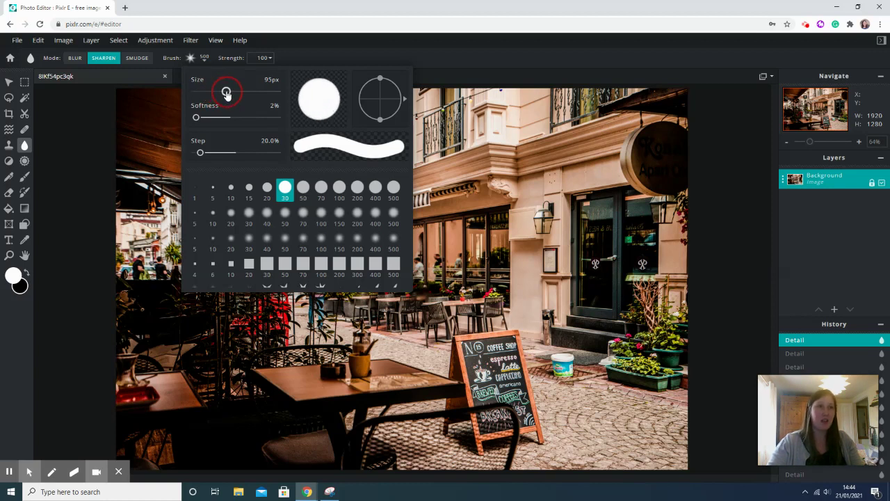
pyautogui.moveTo(196, 117)
pyautogui.mouseDown()
pyautogui.moveTo(275, 119)
pyautogui.moveTo(194, 122)
pyautogui.mouseUp()
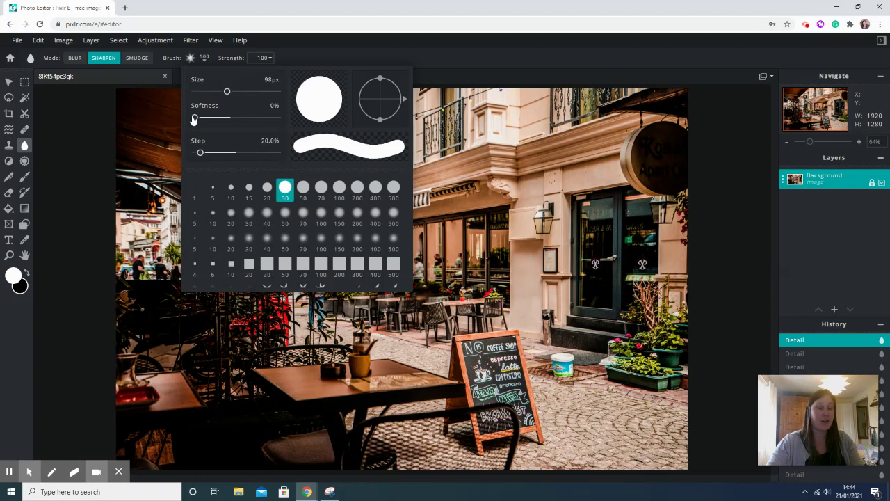
pyautogui.moveTo(229, 94); pyautogui.dragTo(233, 96)
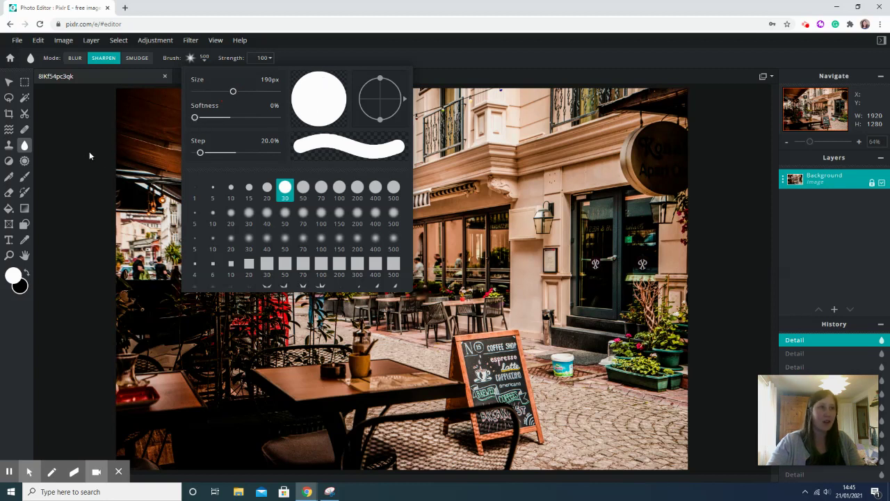
pyautogui.click(286, 192)
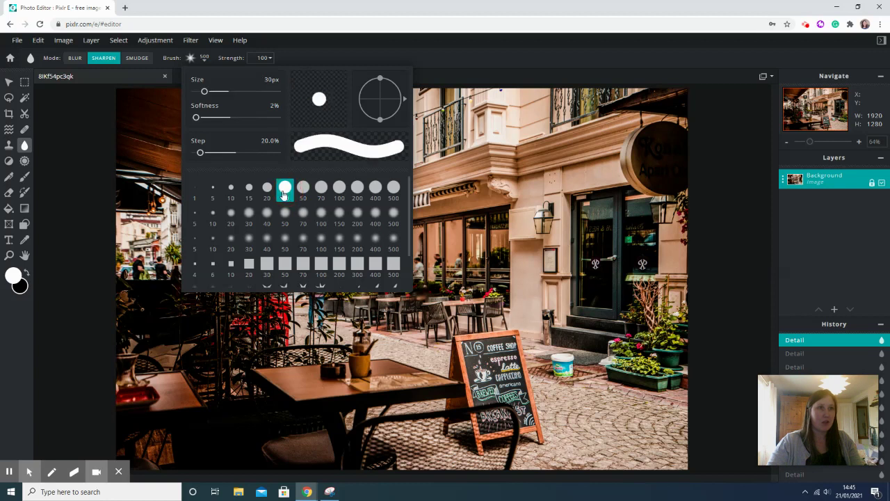
# Enlarge the round sharpen brush to 610 px.
pyautogui.click(263, 64)
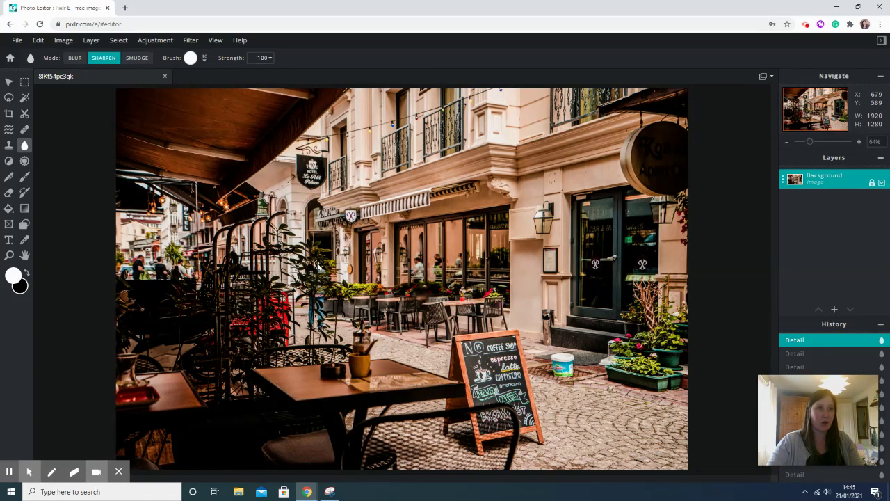
pyautogui.click(204, 59)
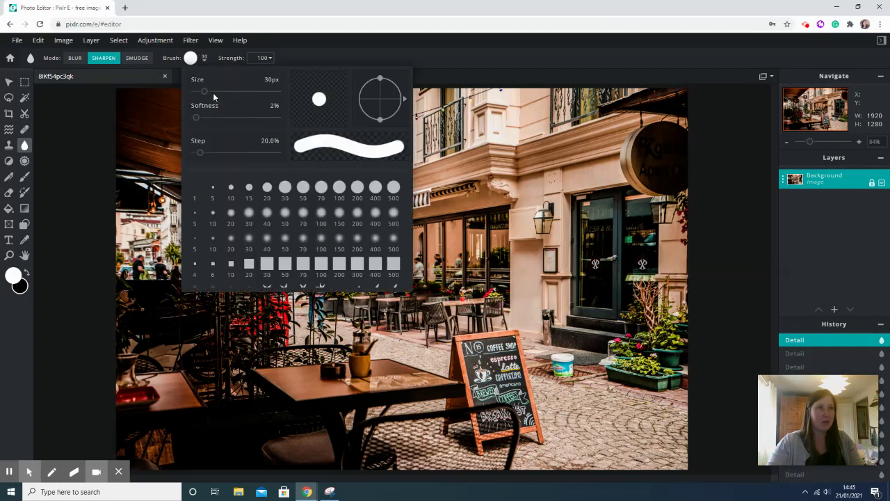
pyautogui.moveTo(207, 92); pyautogui.dragTo(256, 92)
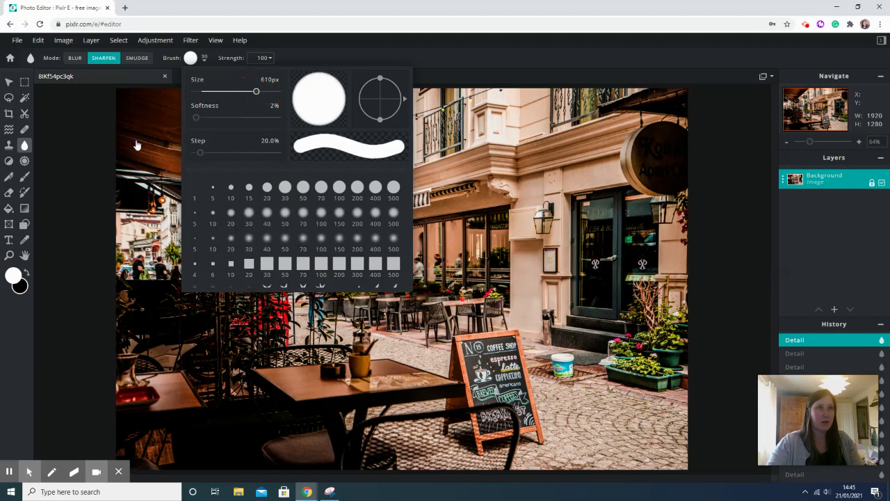
pyautogui.click(92, 162)
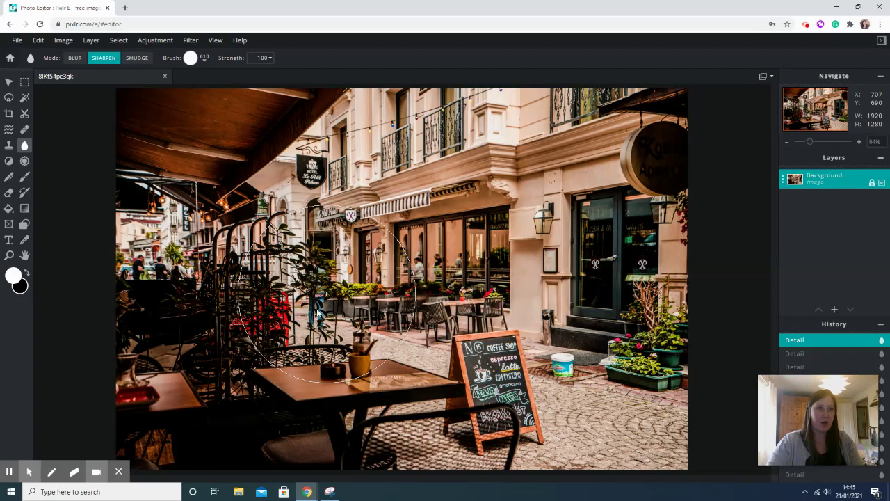
# Apply repeated sharpen dabs at strength 100 over the plants and café entrance behind the front table.
pyautogui.moveTo(316, 297); pyautogui.dragTo(313, 306)
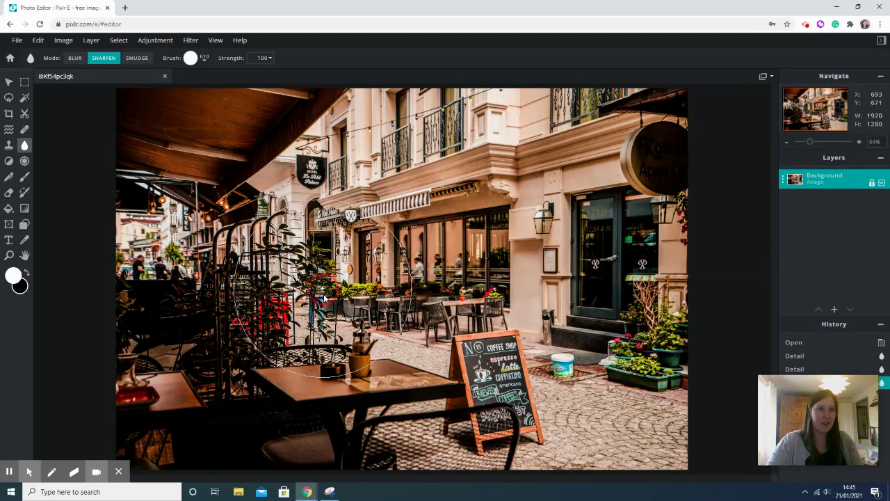
pyautogui.click(324, 292)
pyautogui.click(323, 292)
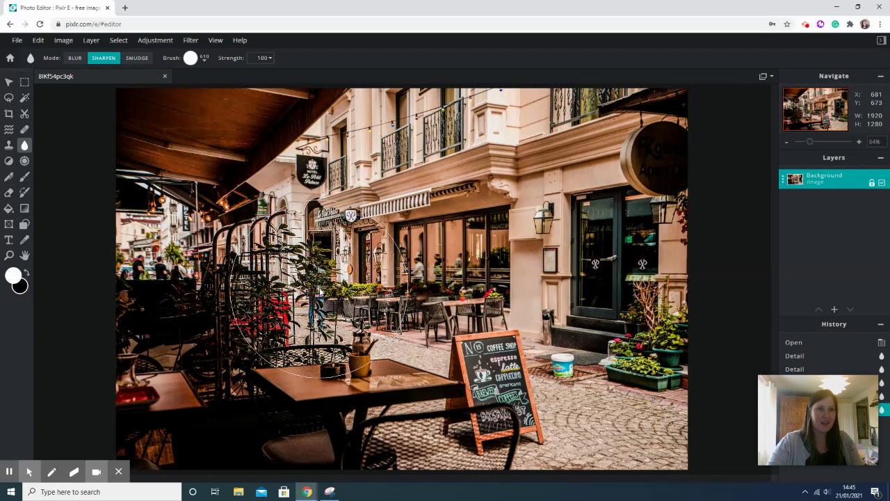
pyautogui.click(320, 291)
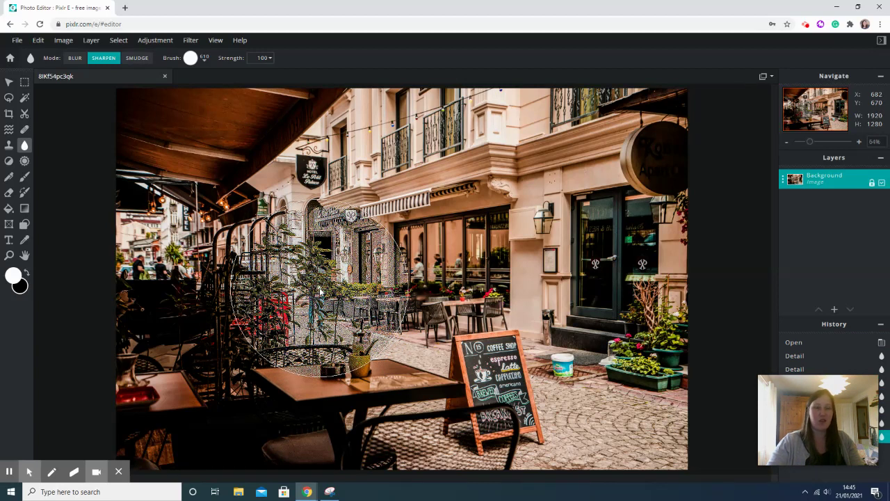
pyautogui.click(319, 291)
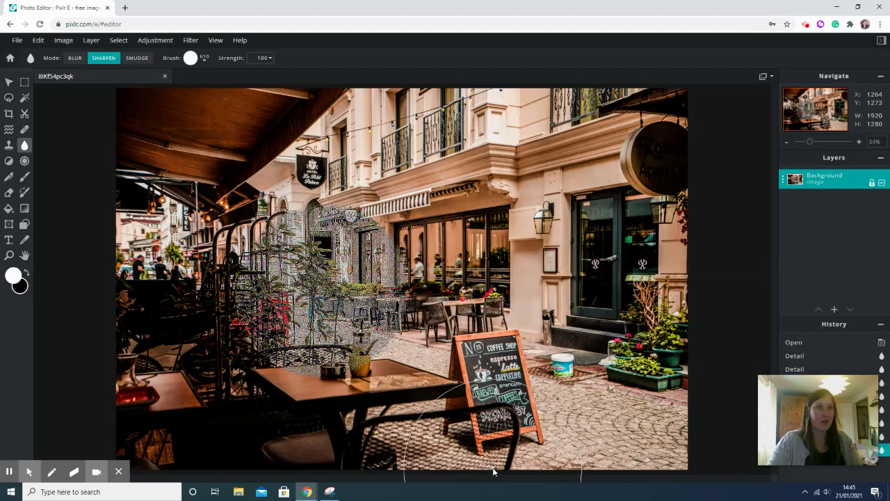
# Undo the repeated strength-100 sharpen dabs one after another, back to the first dab.
pyautogui.hotkey('ctrl', 'z')
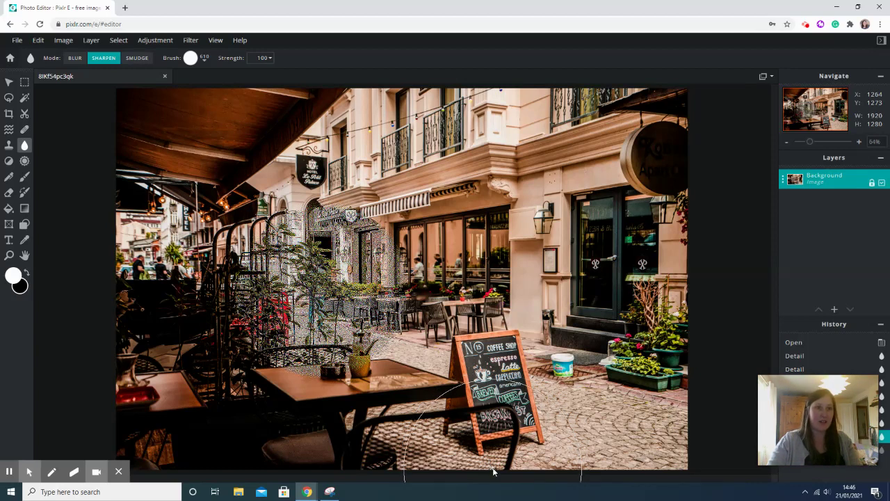
pyautogui.hotkey('ctrl', 'z')
pyautogui.hotkey('ctrl', 'z')
pyautogui.hotkey('ctrl', 'z')
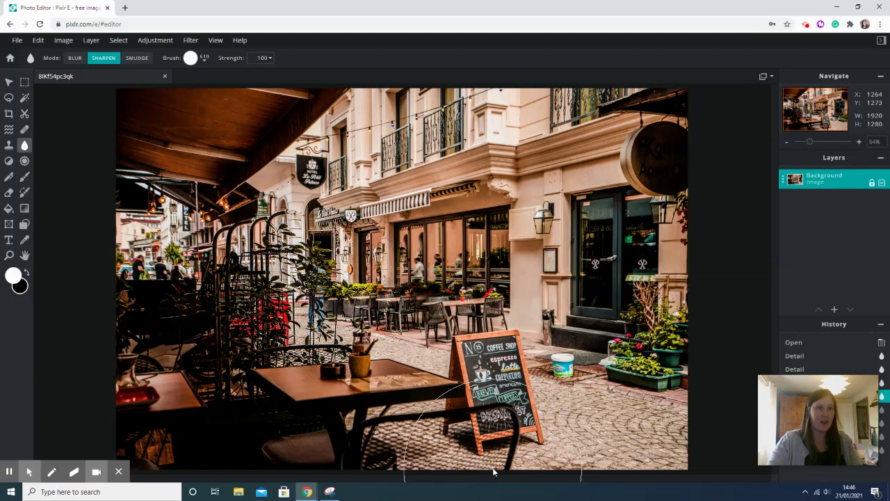
pyautogui.hotkey('ctrl', 'z')
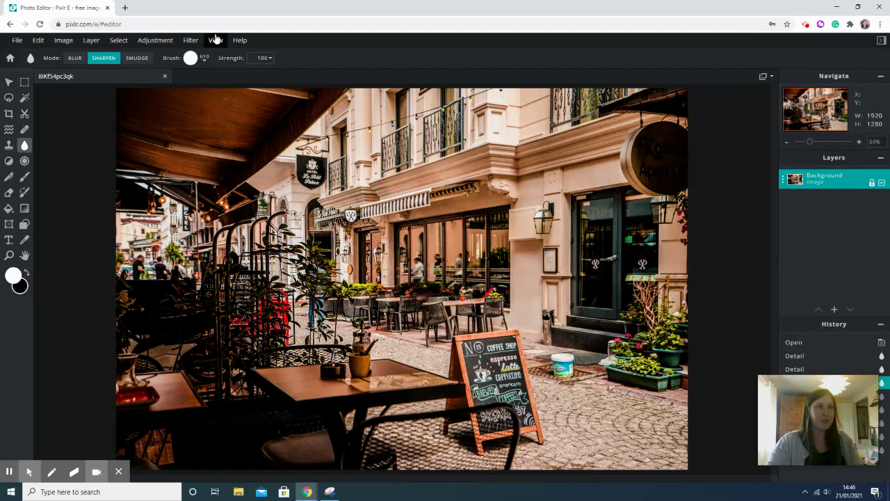
# Set the sharpen strength to 42 and apply repeated dabs over the same plants and café entrance.
pyautogui.click(270, 58)
pyautogui.moveTo(267, 74); pyautogui.dragTo(221, 74)
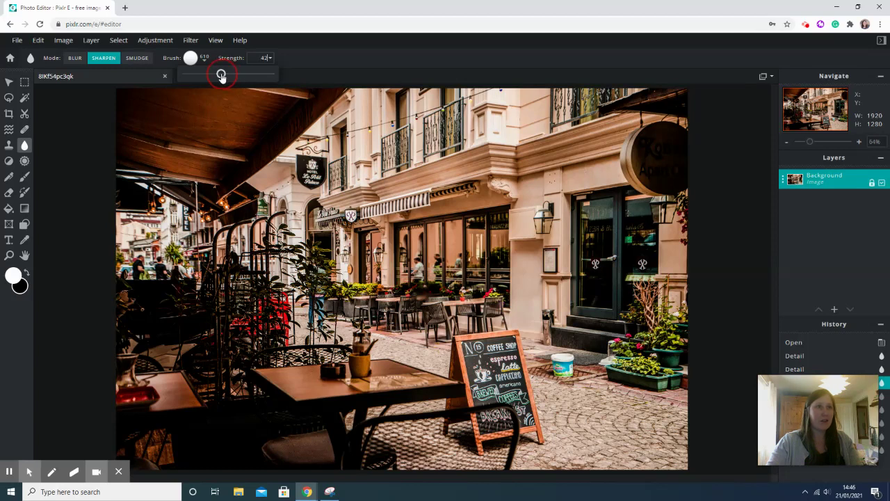
pyautogui.click(324, 300)
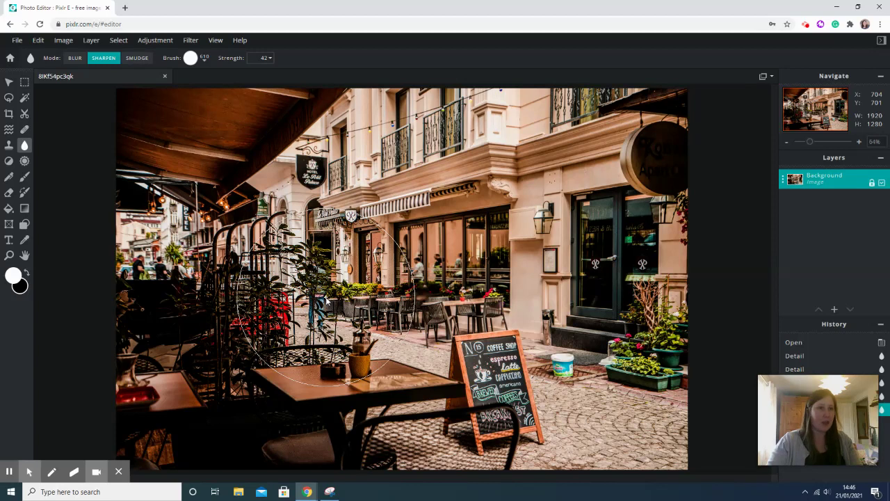
pyautogui.click(326, 300)
pyautogui.click(327, 301)
pyautogui.click(328, 300)
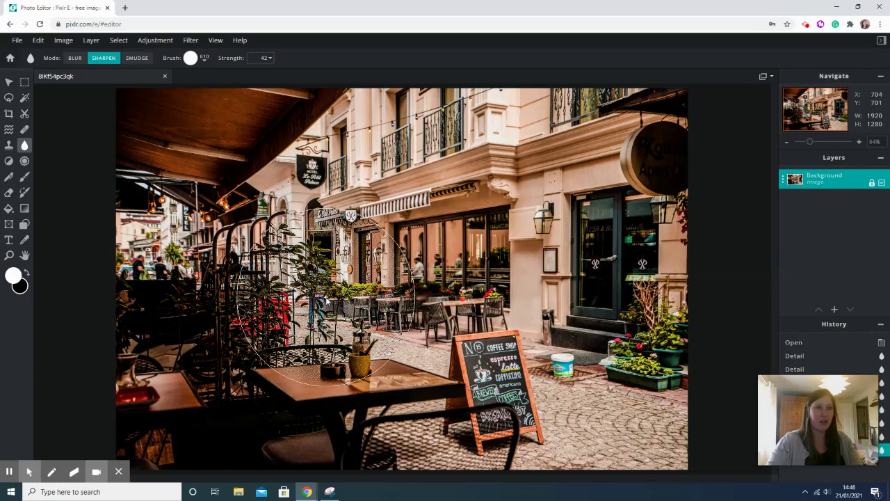
pyautogui.click(327, 300)
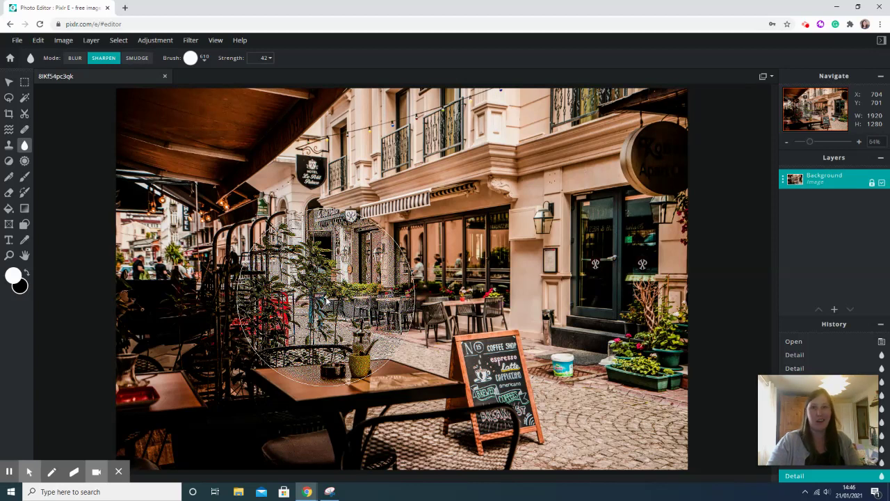
# Undo the repeated strength-42 sharpen dabs one after another, back to the first dab.
pyautogui.hotkey('ctrl', 'z')
pyautogui.hotkey('ctrl', 'z')
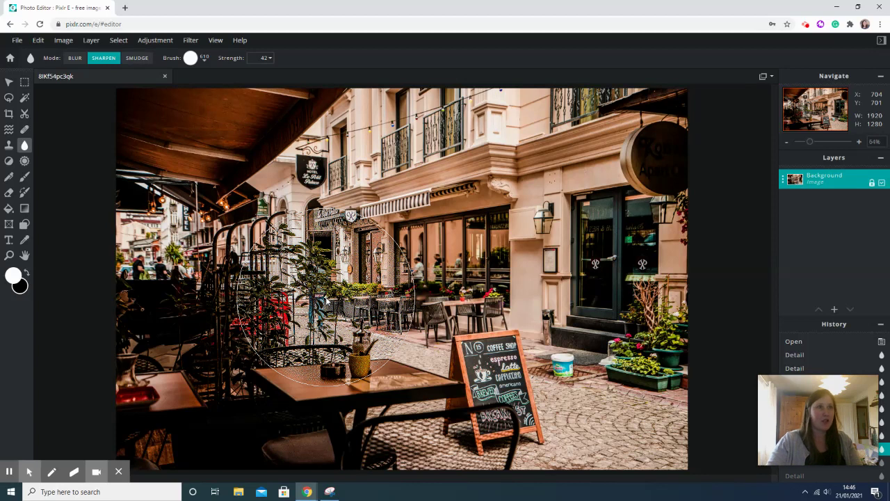
pyautogui.hotkey('ctrl', 'z')
pyautogui.hotkey('ctrl', 'z')
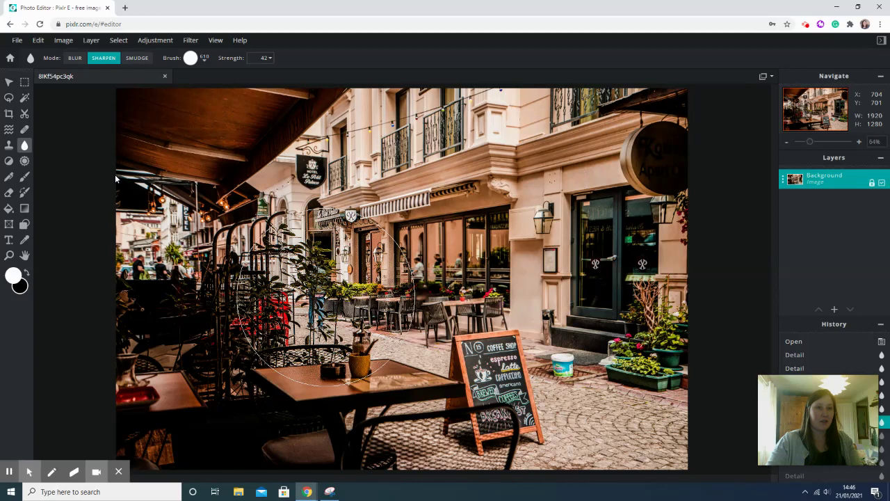
pyautogui.hotkey('ctrl', 'z')
pyautogui.hotkey('ctrl', 'z')
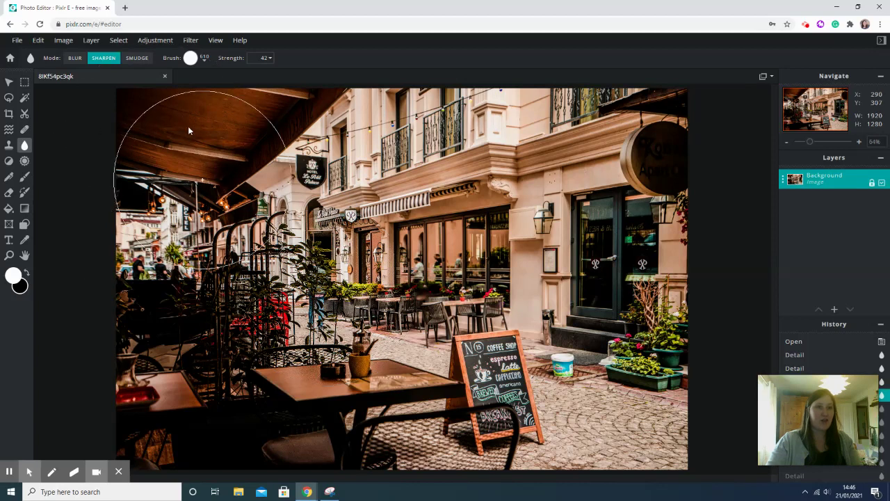
# Switch the detail tool to Smudge mode and reduce the round brush size to 180 px.
pyautogui.click(204, 61)
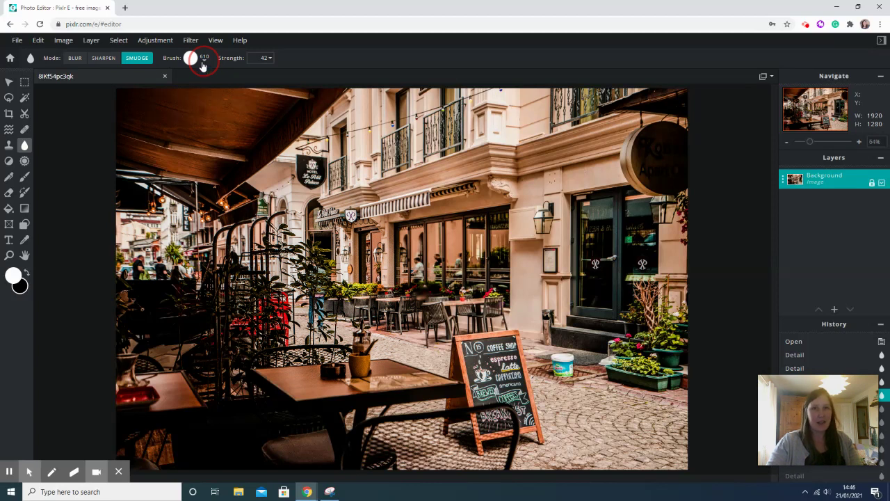
pyautogui.click(204, 62)
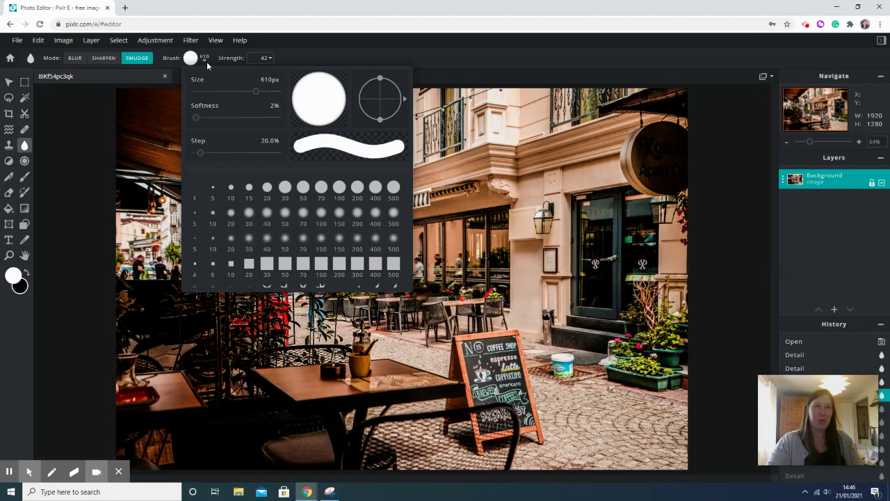
pyautogui.moveTo(239, 91); pyautogui.dragTo(232, 92)
pyautogui.click(96, 170)
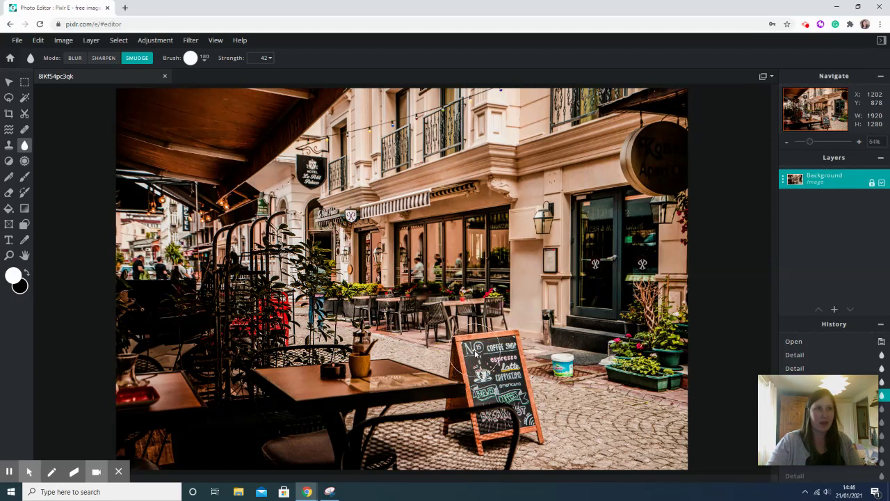
# Test smudge strokes down the chalkboard sign, one at strength 42 and one at strength 100, undoing each stroke.
pyautogui.moveTo(478, 353)
pyautogui.mouseDown()
pyautogui.moveTo(515, 425)
pyautogui.moveTo(502, 385)
pyautogui.mouseUp()
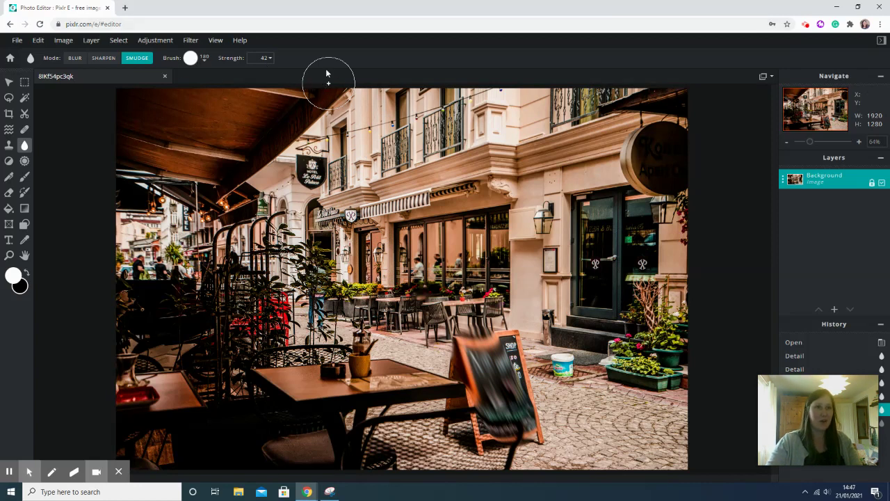
pyautogui.hotkey('ctrl', 'z')
pyautogui.click(270, 59)
pyautogui.moveTo(221, 74); pyautogui.dragTo(282, 83)
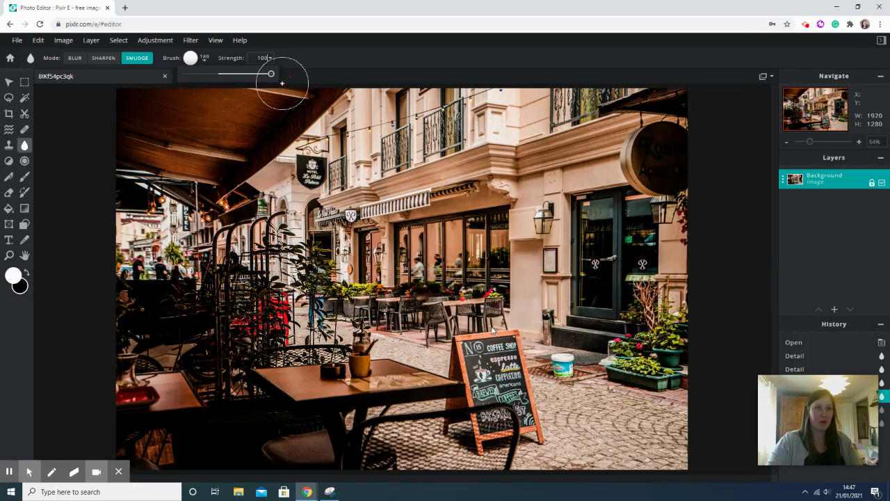
pyautogui.moveTo(499, 351); pyautogui.dragTo(515, 457)
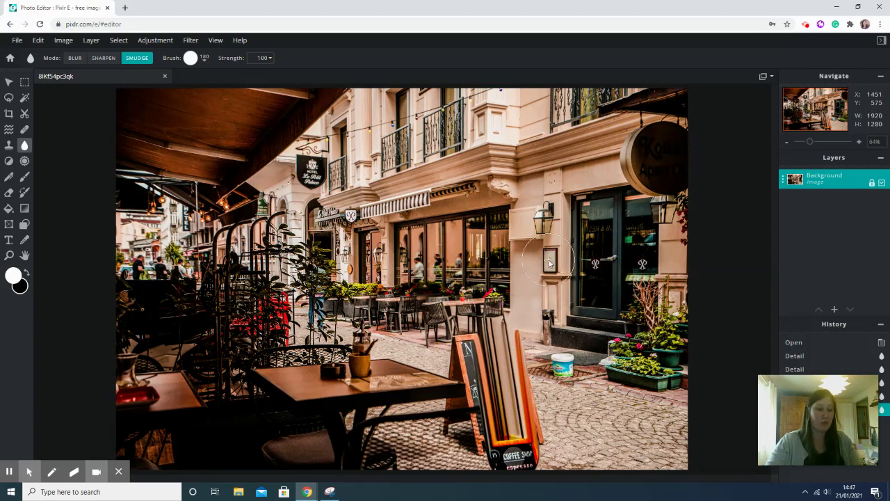
pyautogui.hotkey('ctrl', 'z')
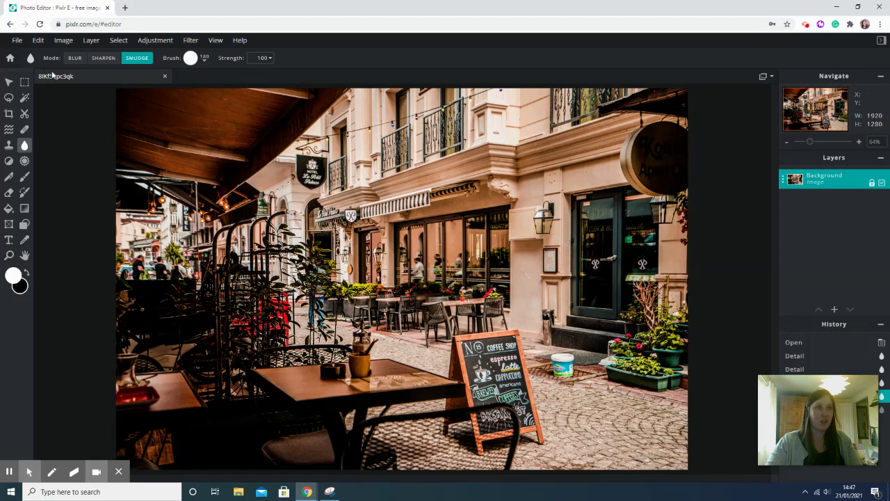
# Set the smudge strength to 4 and the brush size to 9 px, and smudge along the chalkboard's upper left edge.
pyautogui.click(262, 58)
pyautogui.moveTo(272, 74); pyautogui.dragTo(189, 78)
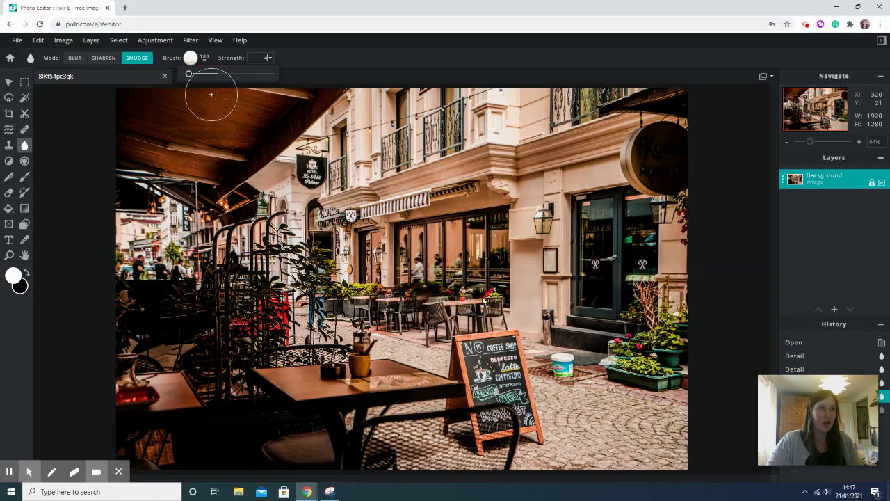
pyautogui.click(203, 62)
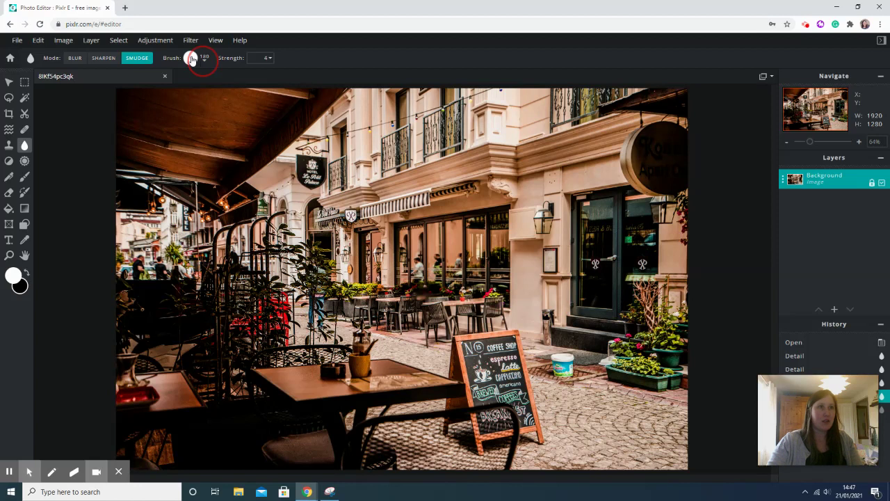
pyautogui.click(191, 58)
pyautogui.moveTo(233, 94); pyautogui.dragTo(197, 91)
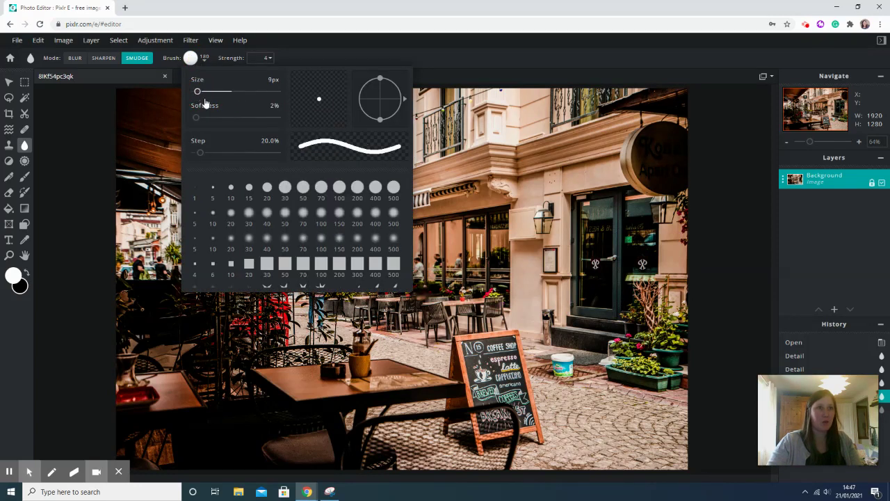
pyautogui.click(99, 162)
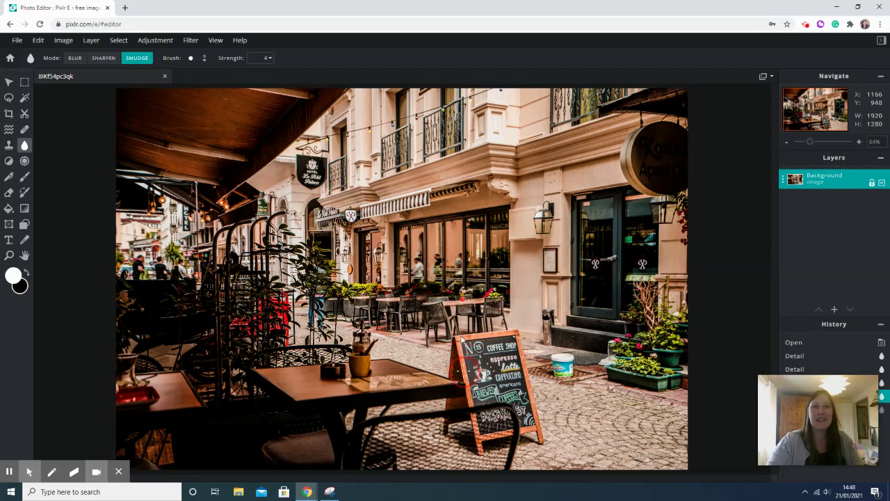
pyautogui.moveTo(463, 370); pyautogui.dragTo(463, 339)
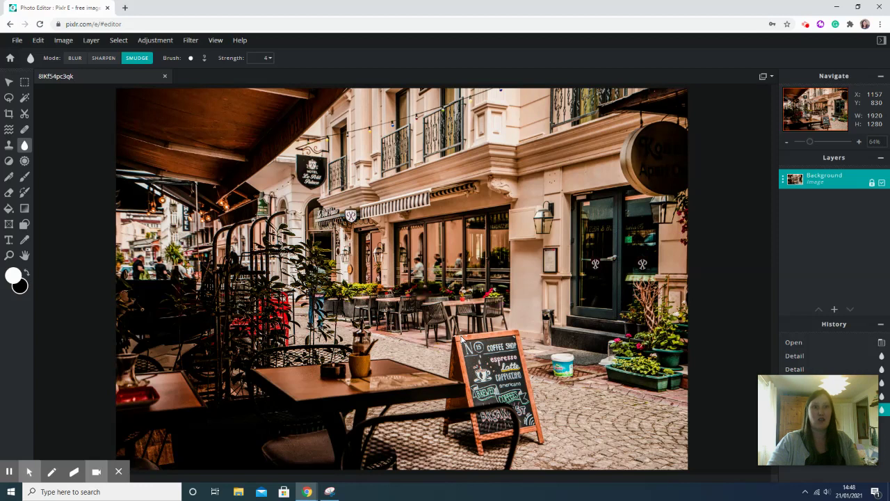